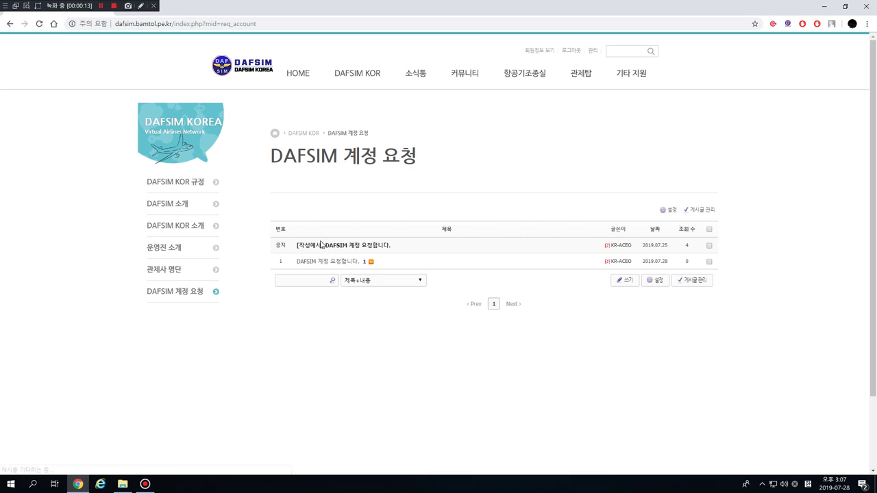
Step: Go from the DAFSIM account request board to the DAFSIM Program board in the 가상항공사 section
drag(397, 265, 298, 264)
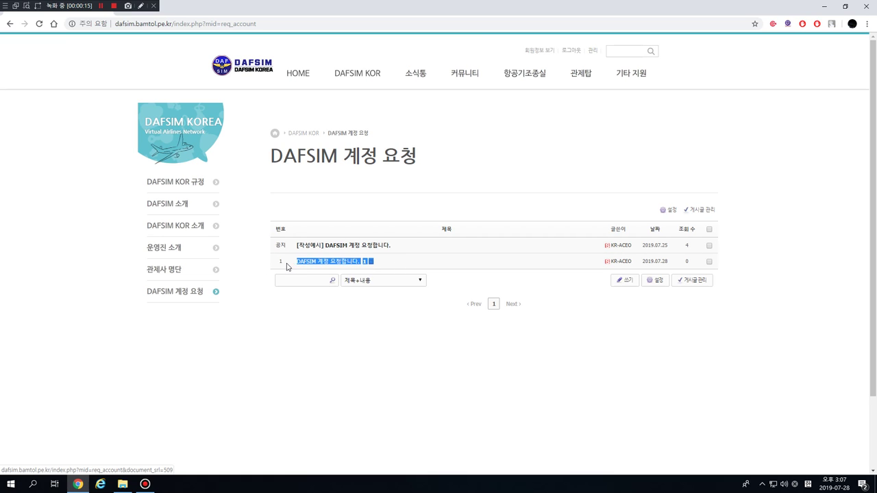
click(382, 262)
mouse_move(630, 80)
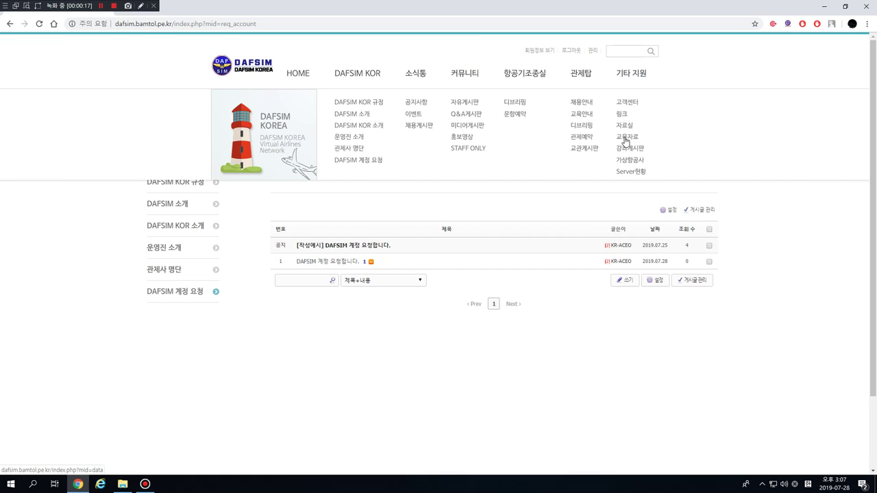
click(629, 159)
click(168, 315)
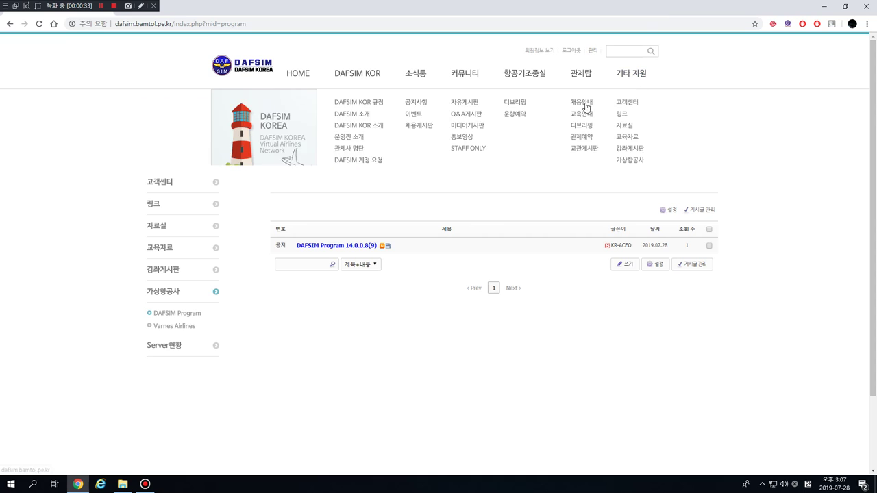
Step: Return to the 가상항공사 overview page and open the Varnes Airlines community site from its listing
mouse_move(631, 83)
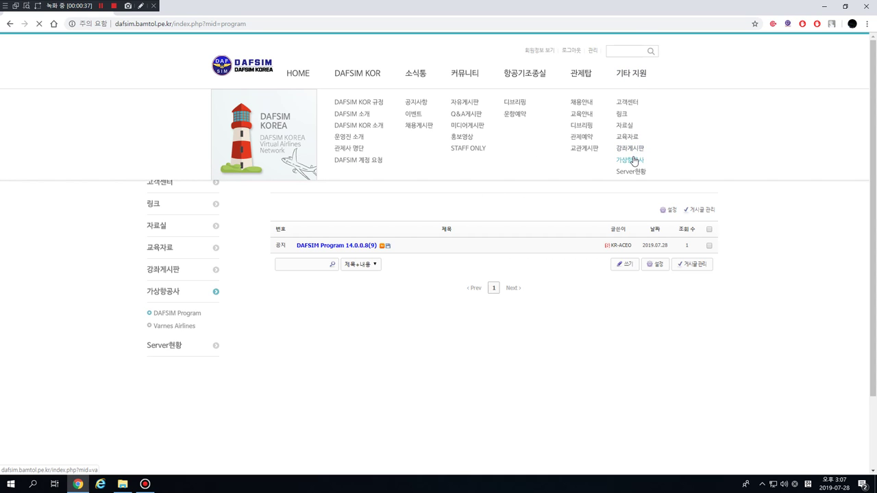
scroll(407, 239, down, 2)
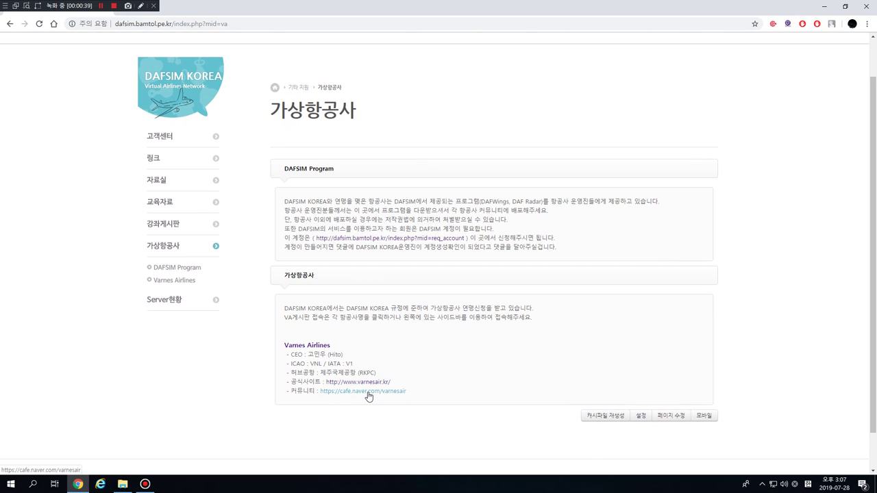
click(367, 395)
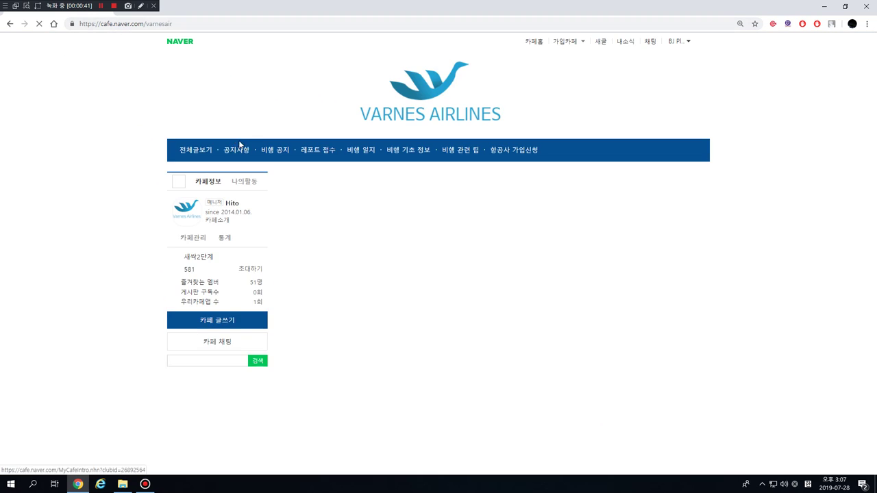
Step: Open the DAFSIM Program 14.0.0.8(9) post on the cafe's DAFSIM Notice board
scroll(186, 188, down, 5)
scroll(185, 201, down, 3)
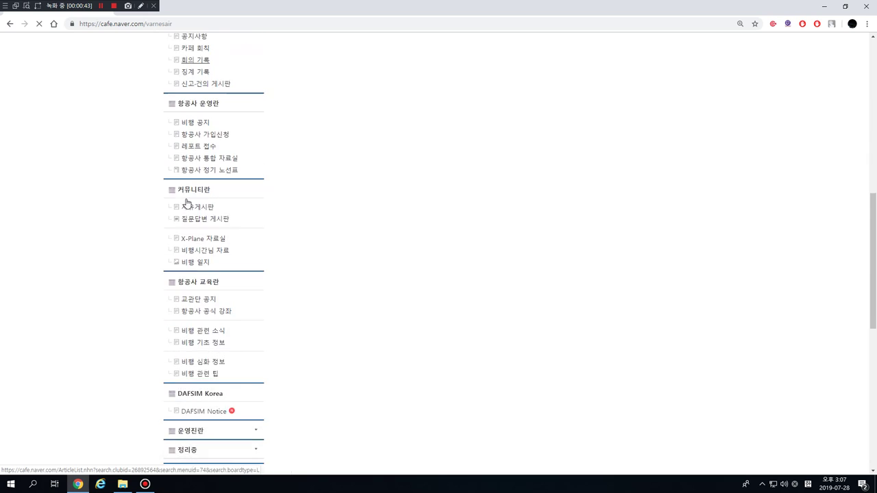
click(209, 307)
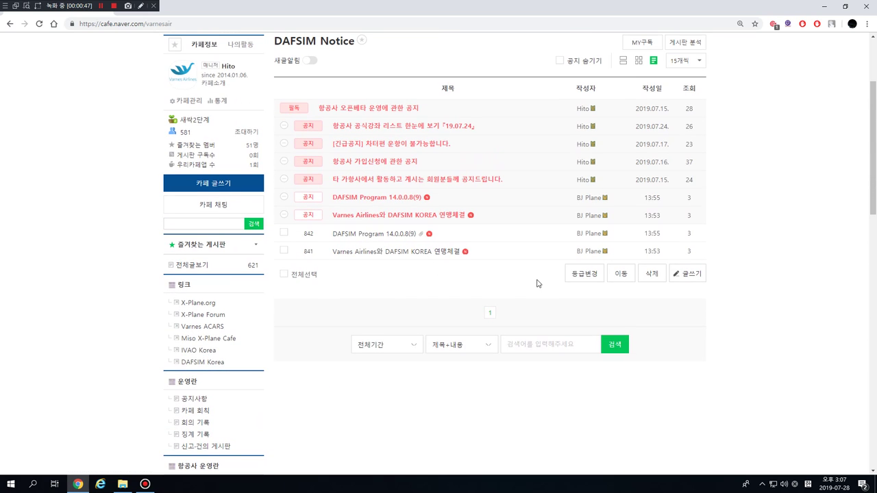
click(391, 234)
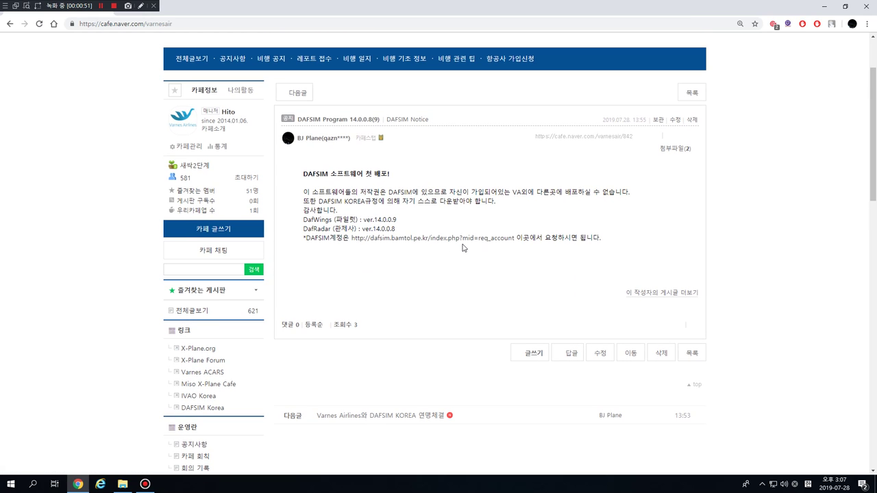
Step: Examine the post's note on where to request a DAFSIM account, and its author line
drag(346, 241, 583, 241)
click(603, 243)
scroll(602, 244, down, 1)
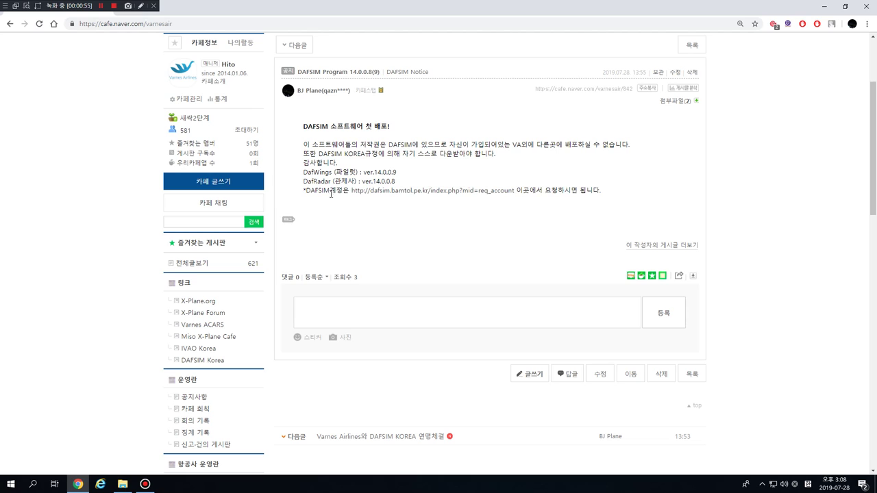
drag(330, 191, 582, 191)
click(618, 190)
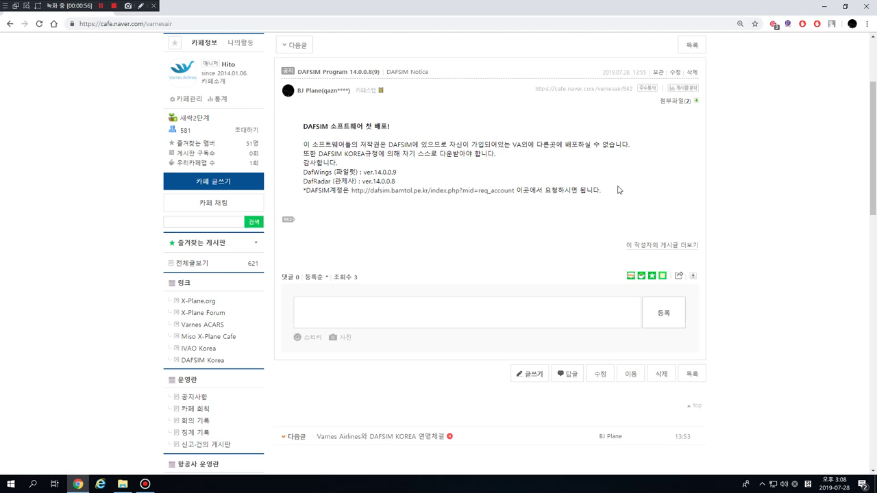
click(672, 101)
drag(297, 91, 384, 91)
click(402, 94)
triple_click(405, 96)
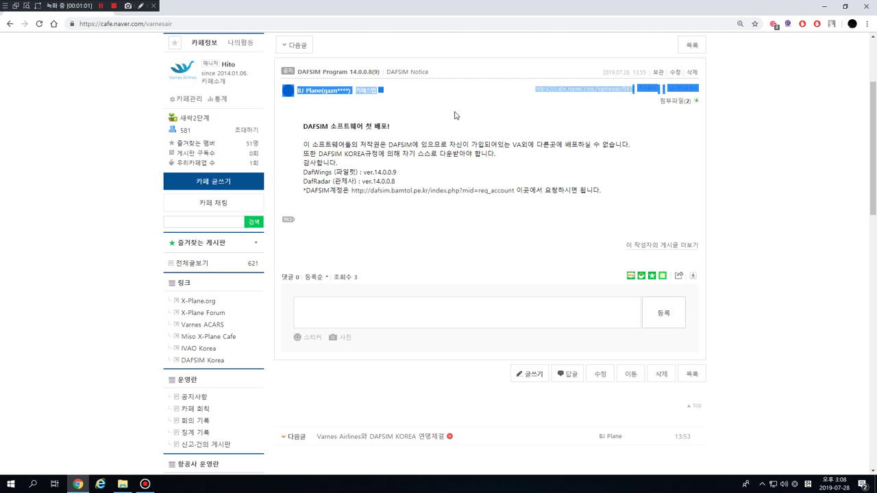
click(504, 121)
Step: Download the post's DafWings.zip attachment to the desktop folder under its original file name
click(668, 101)
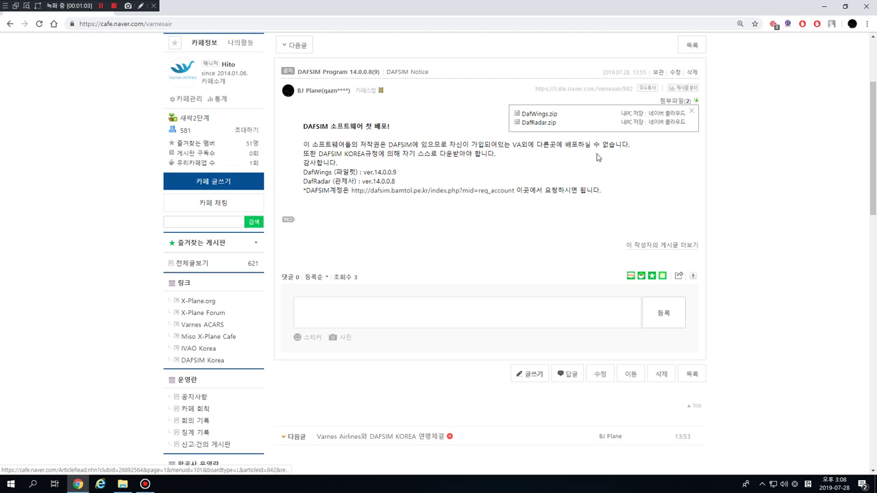
click(633, 119)
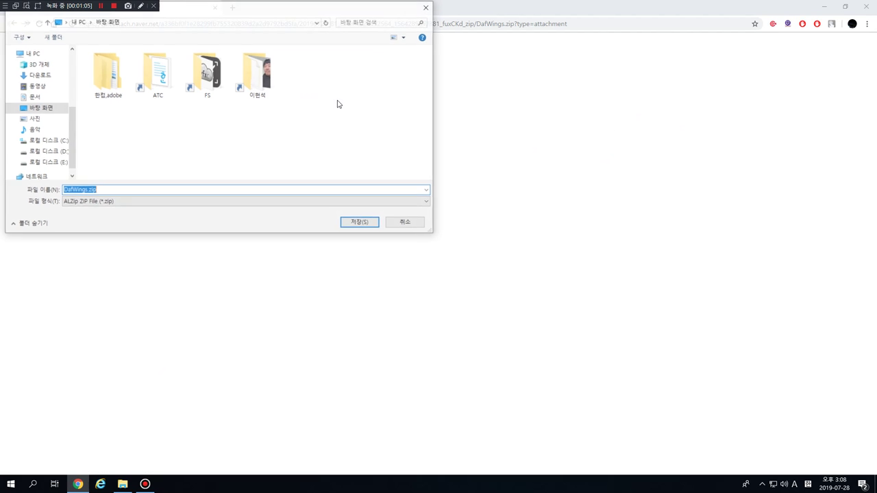
click(359, 225)
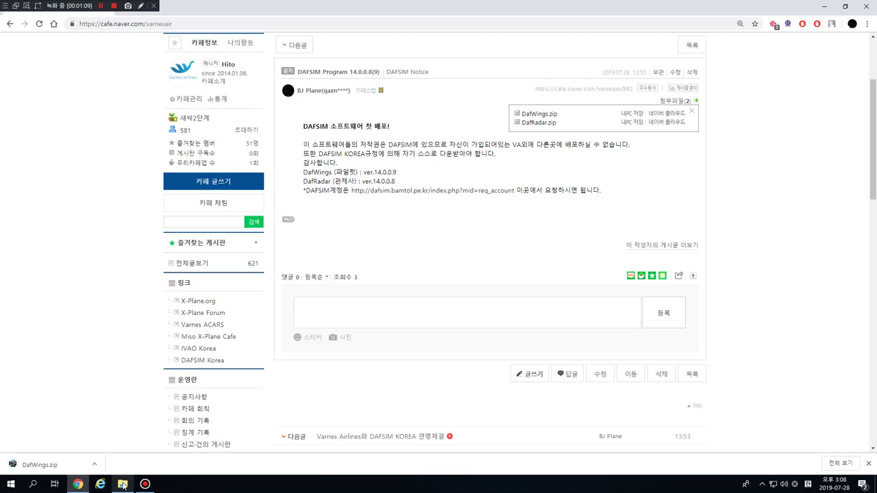
Step: Open the downloaded DafWings.zip and extract all its files to the desktop in a subfolder named after the archive
click(38, 463)
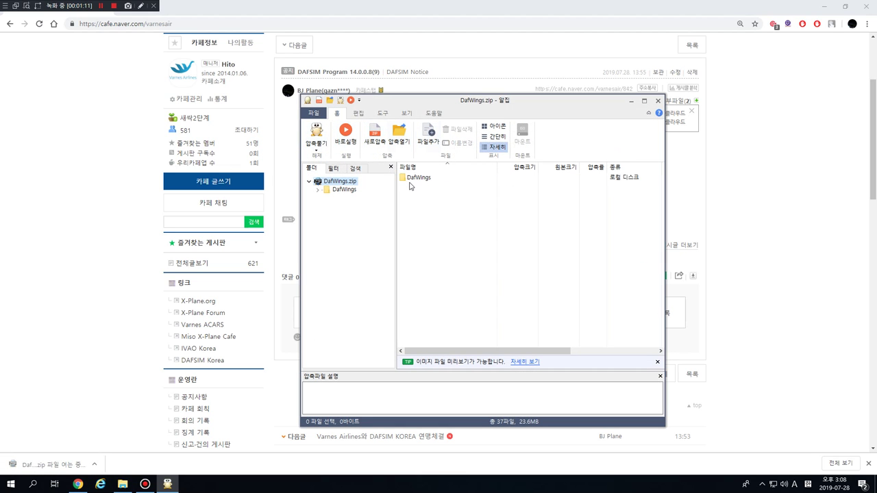
click(315, 133)
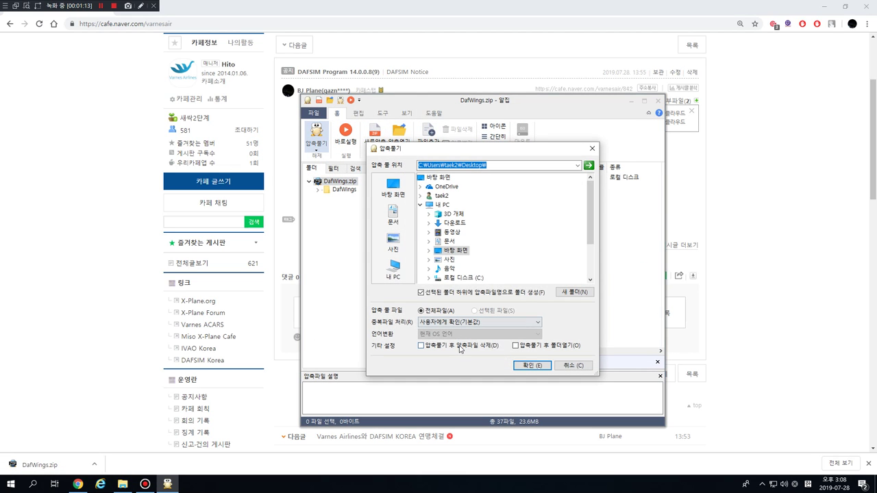
click(533, 365)
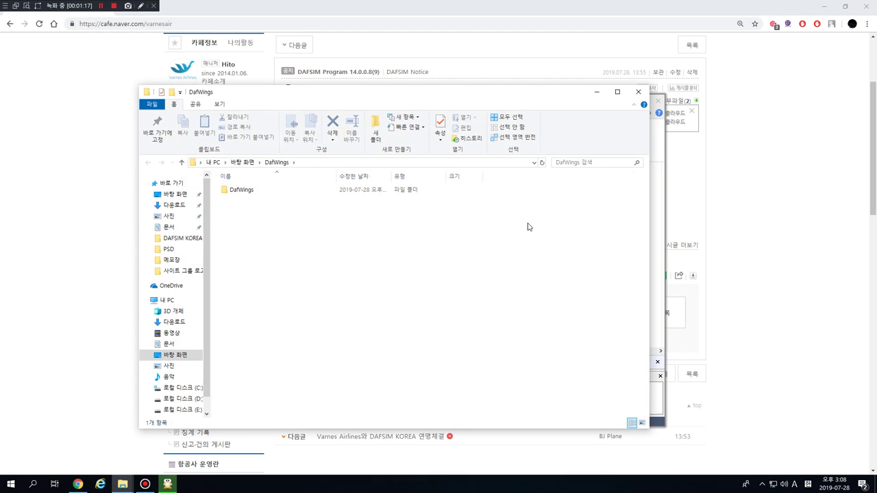
Step: Open the inner DafWings folder of the extracted archive to reach the program files
drag(505, 98, 606, 59)
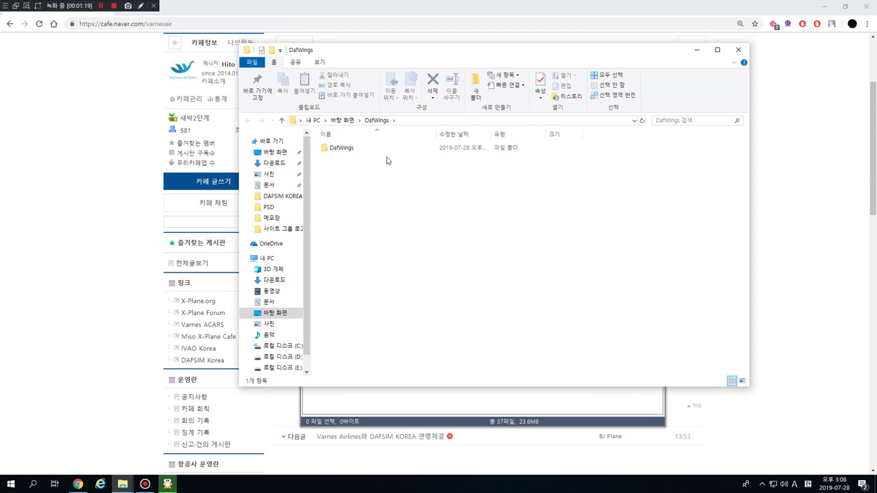
drag(334, 167, 359, 146)
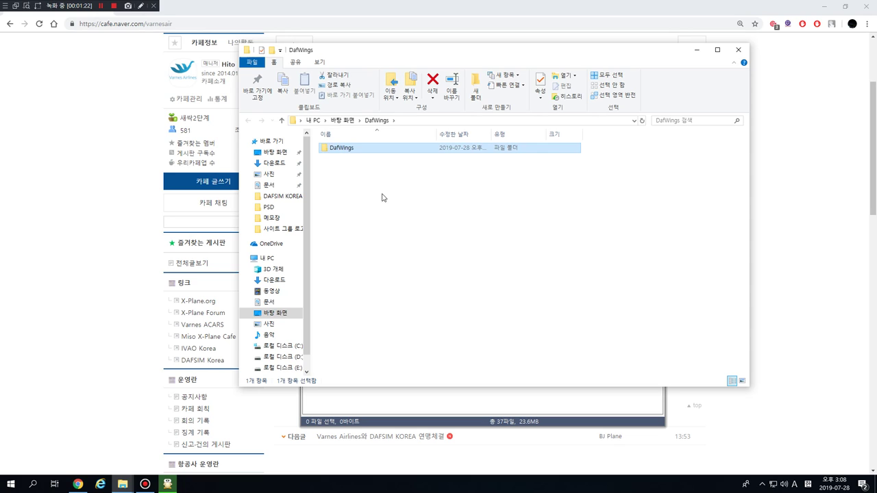
double_click(358, 152)
drag(363, 294, 346, 269)
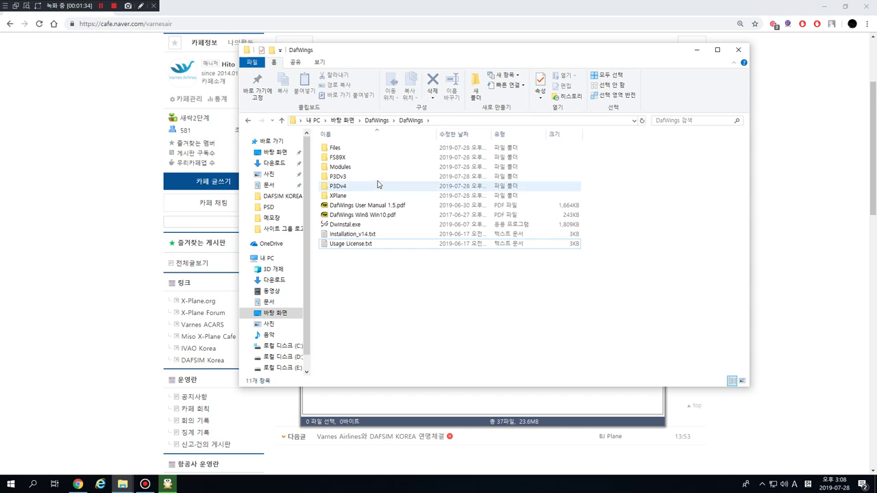
Step: Look through the contents of the Modules and XPlane folders, returning to the DafWings folder
double_click(341, 167)
click(247, 120)
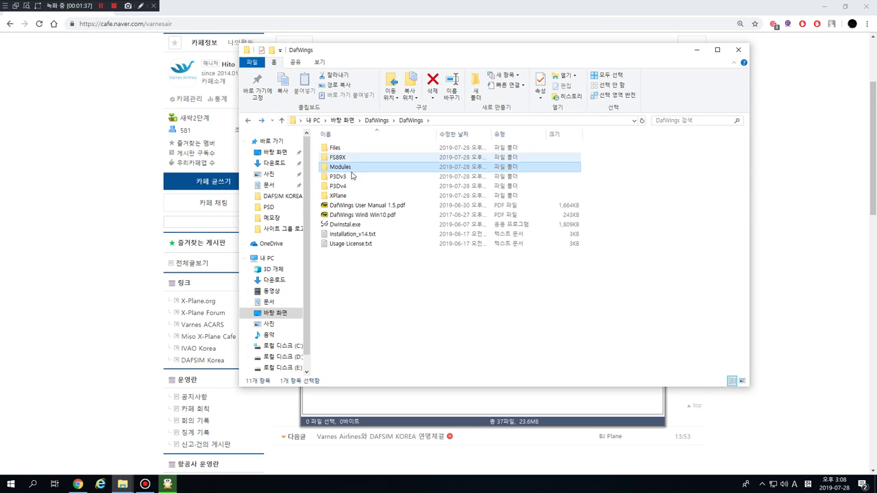
double_click(345, 197)
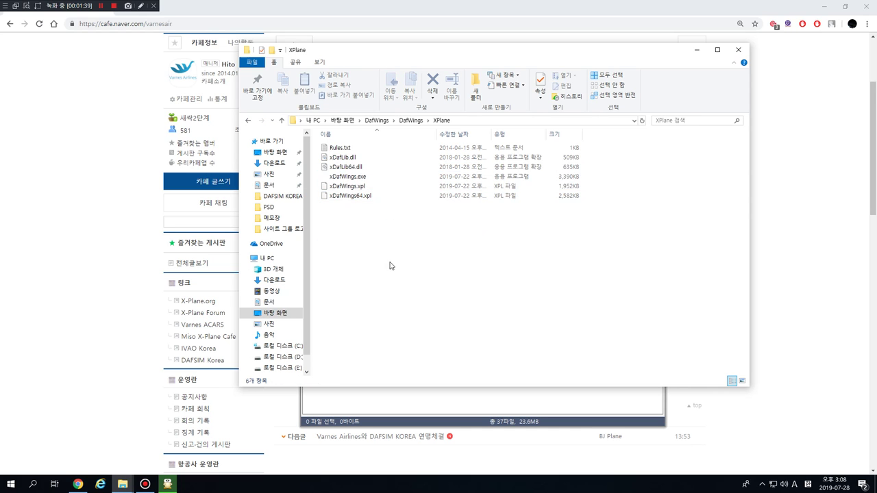
click(247, 121)
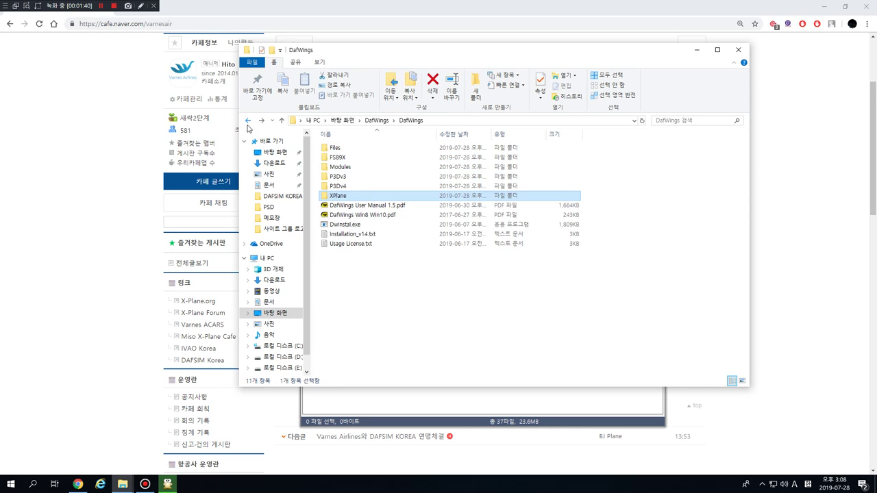
Step: Run DwInstal.exe and start a fresh installation for X-Plane 9.30+, 10 and 11 (32 and 64 bits)
double_click(346, 227)
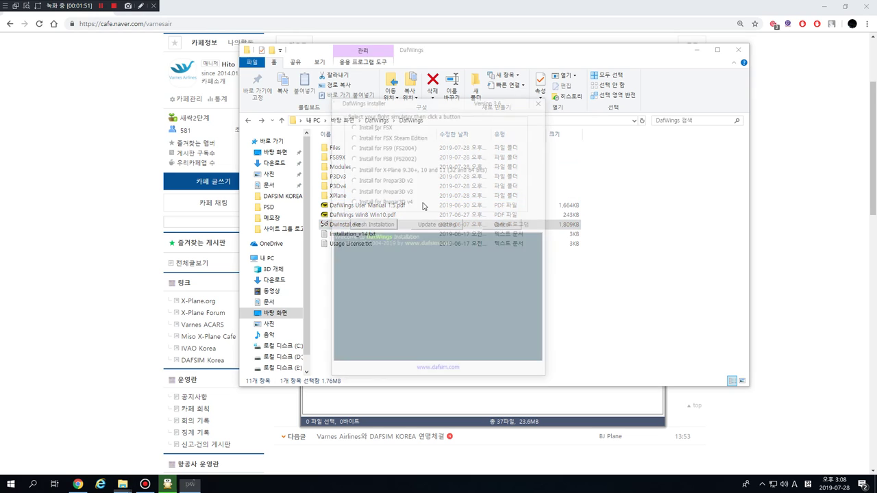
drag(414, 105, 466, 67)
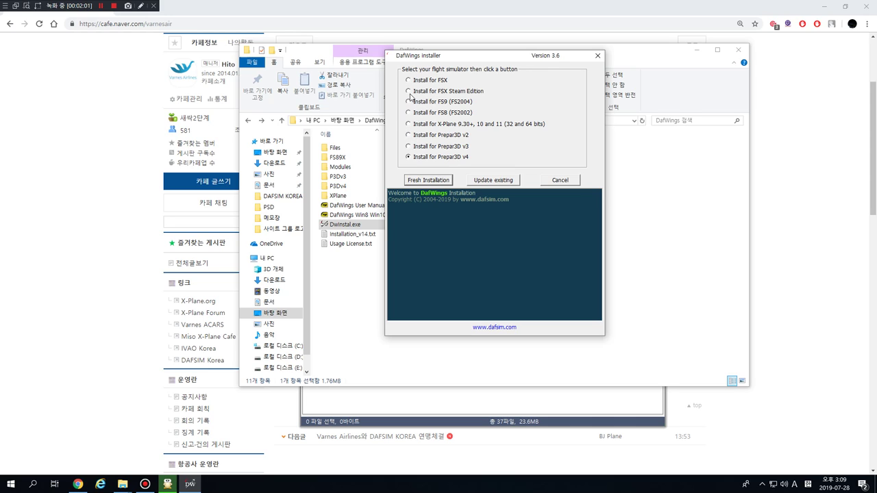
click(409, 158)
click(409, 125)
drag(490, 60, 490, 63)
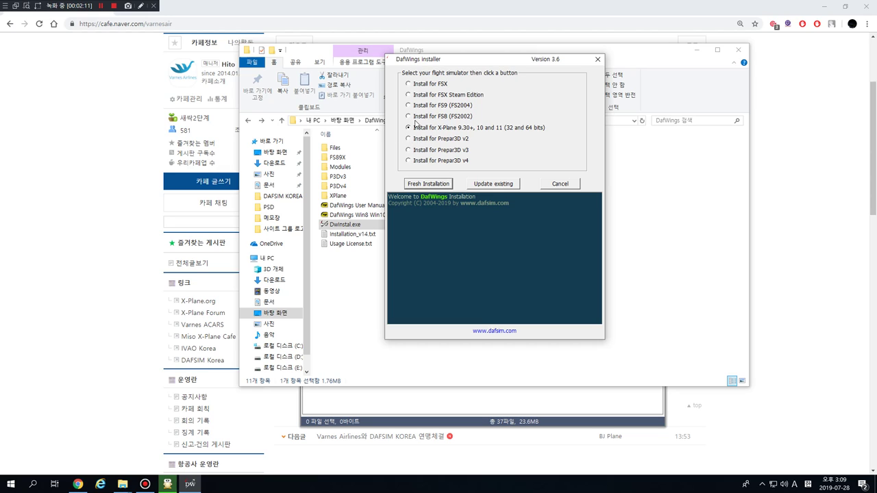
drag(433, 67, 451, 63)
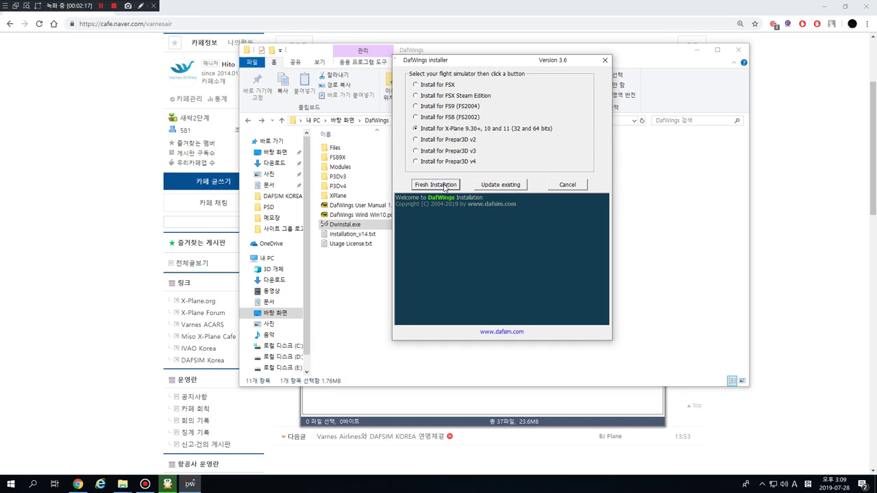
click(430, 186)
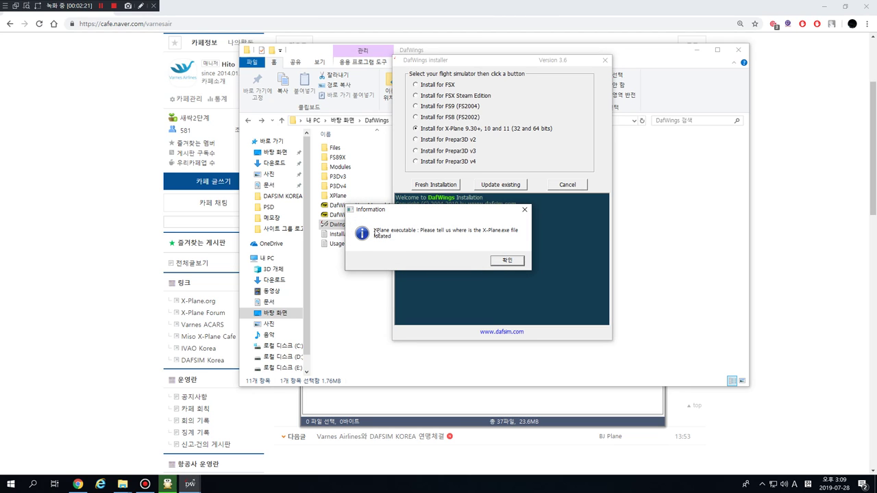
click(507, 260)
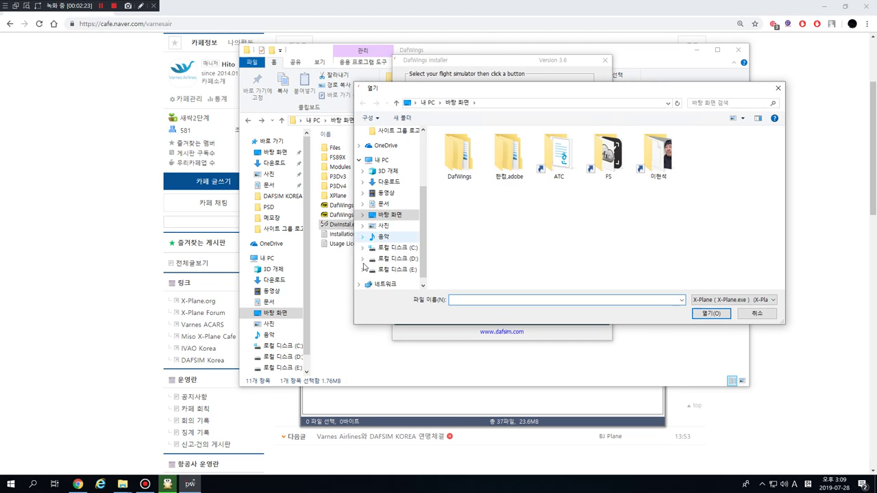
Step: Choose X-Plane.exe in E:\Steam\steamapps\common\X-Plane 11 as the install target and agree to update the previous version, preserving its settings
click(392, 269)
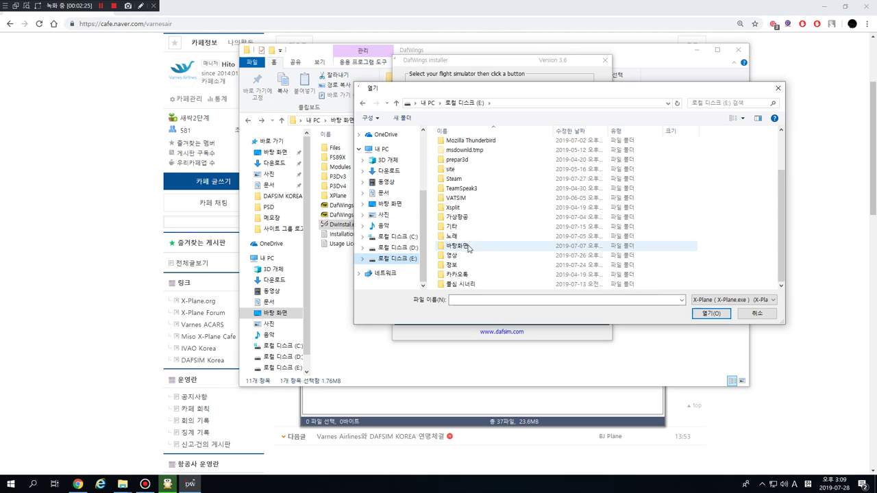
double_click(460, 231)
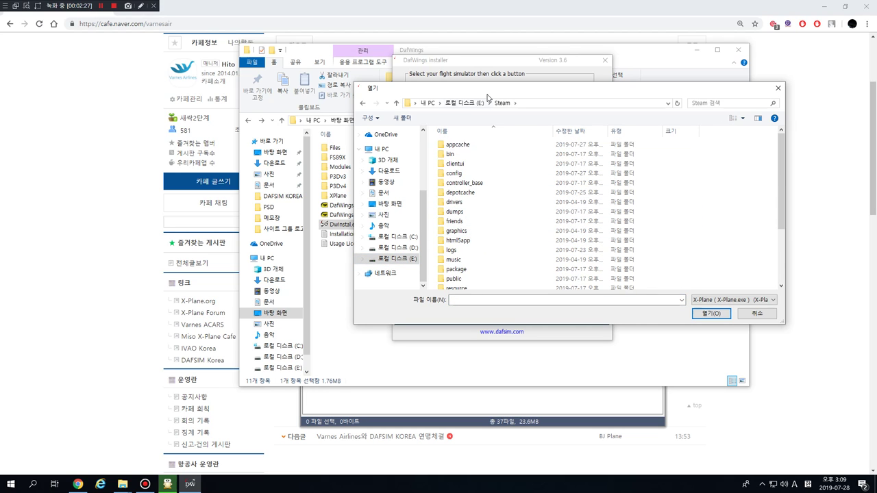
drag(487, 94, 403, 82)
scroll(377, 226, down, 2)
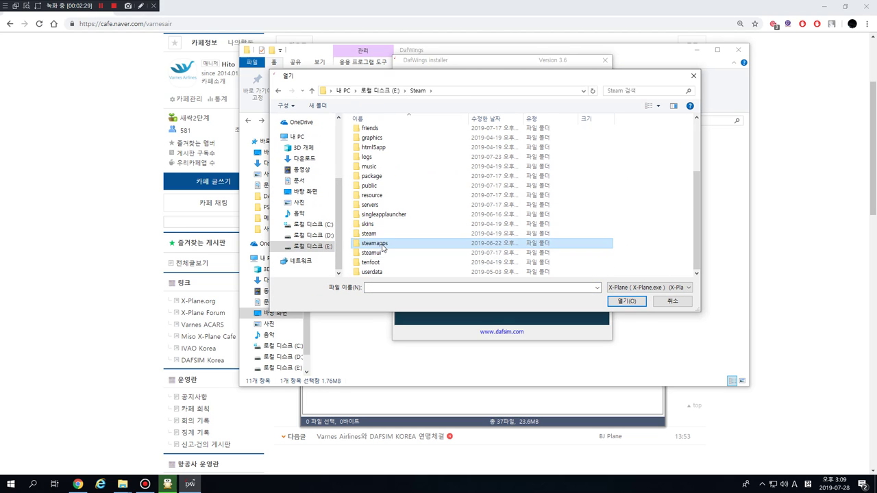
double_click(382, 245)
double_click(399, 132)
scroll(397, 206, down, 3)
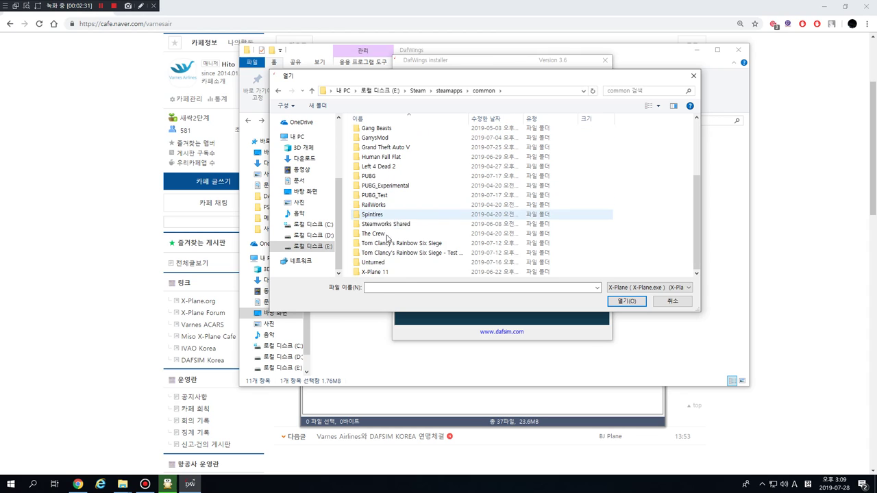
double_click(381, 271)
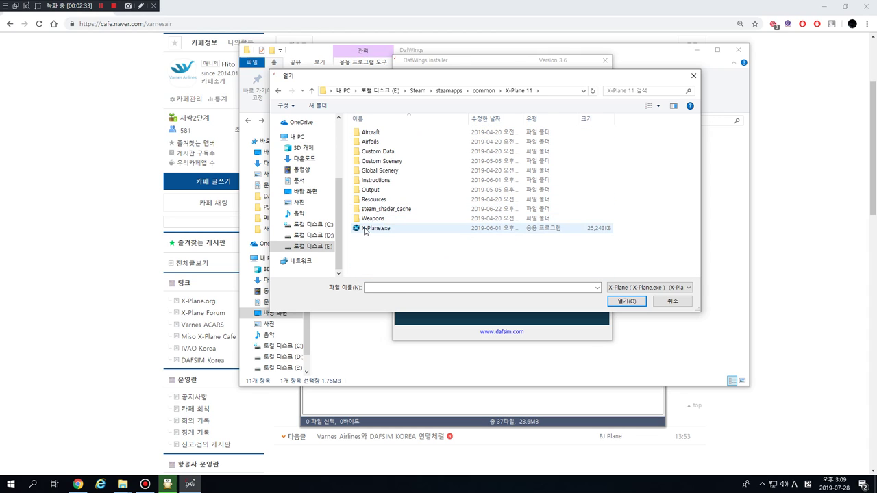
double_click(420, 230)
click(535, 222)
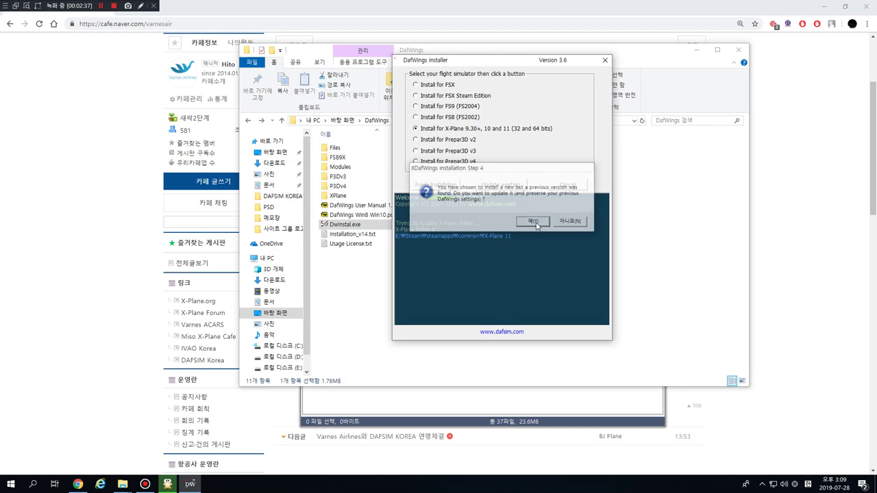
click(561, 235)
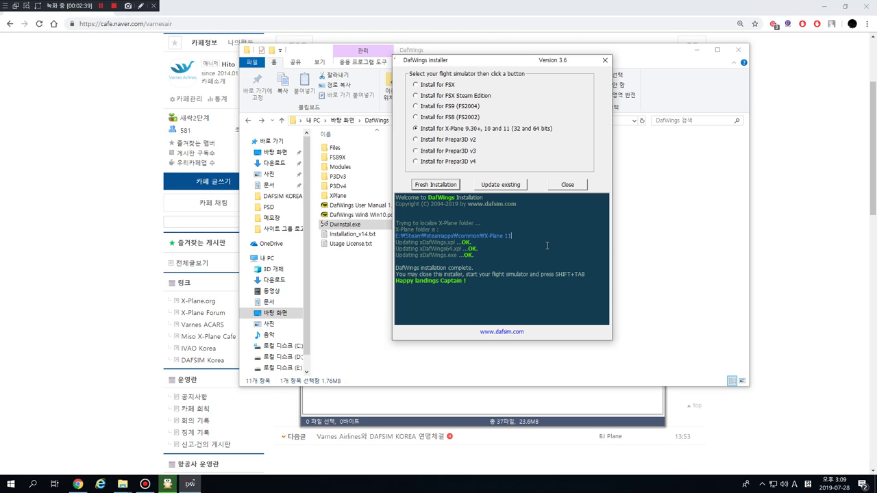
Step: Review the installer's log of the X-Plane installation
drag(497, 63, 504, 65)
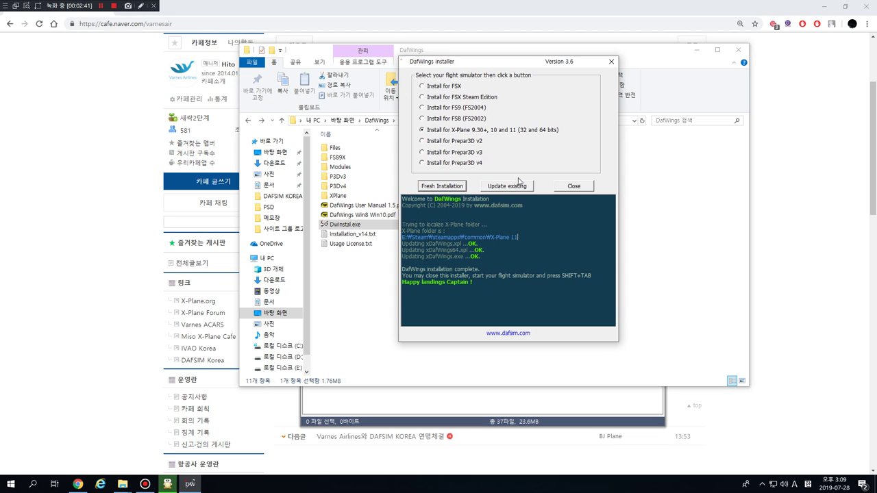
drag(480, 283, 503, 206)
click(503, 203)
Step: Update the existing X-Plane installation of DafWings, choosing X-Plane.exe in E:\Steam\steamapps\common\X-Plane 11
click(502, 194)
click(509, 263)
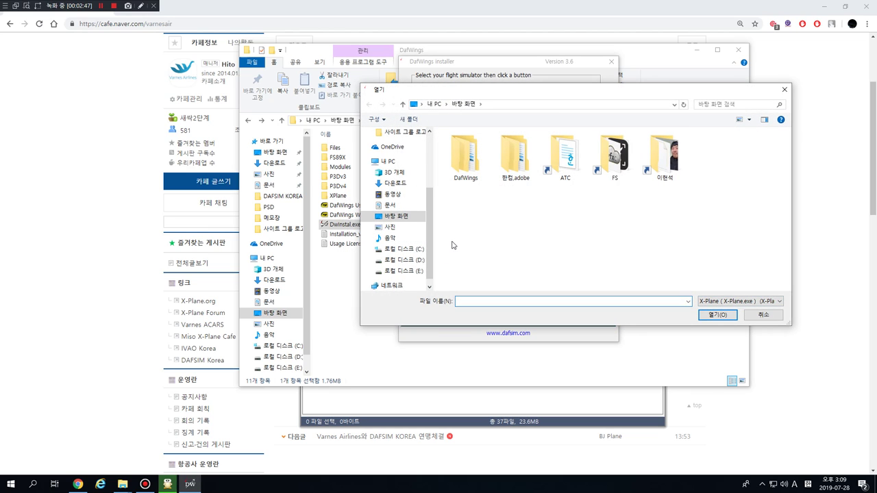
click(404, 259)
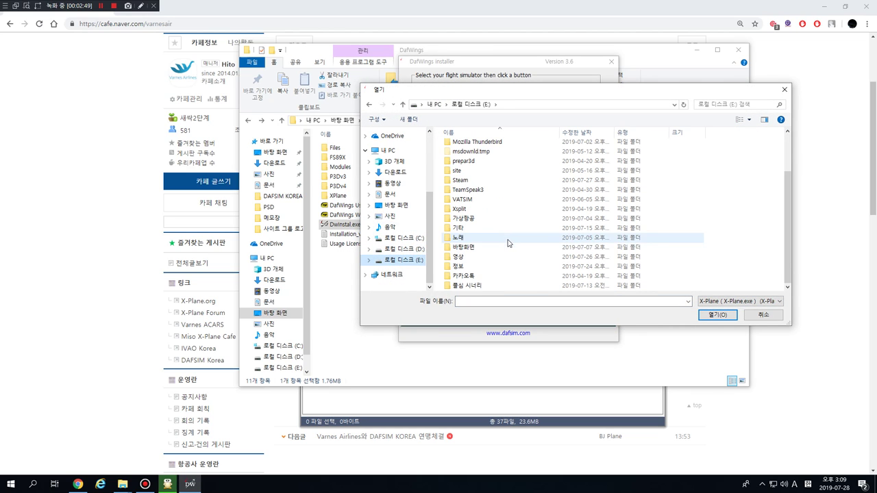
click(472, 182)
double_click(472, 182)
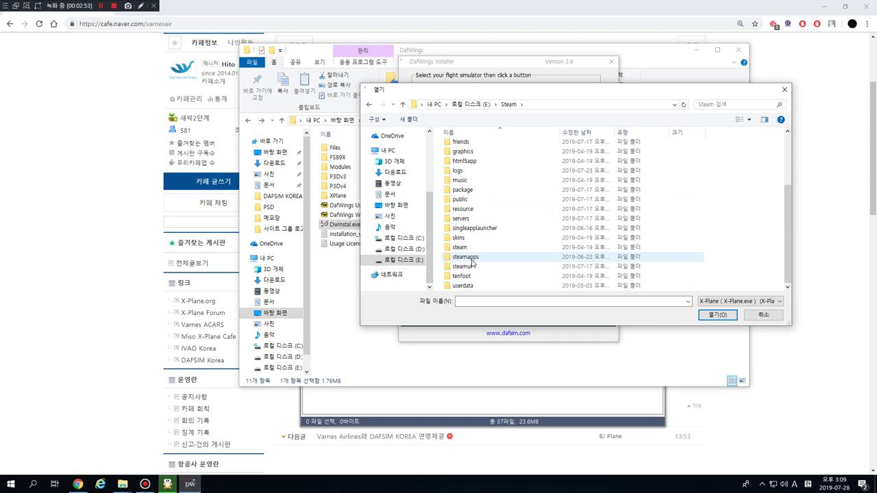
click(473, 257)
double_click(473, 258)
double_click(460, 142)
scroll(472, 206, down, 5)
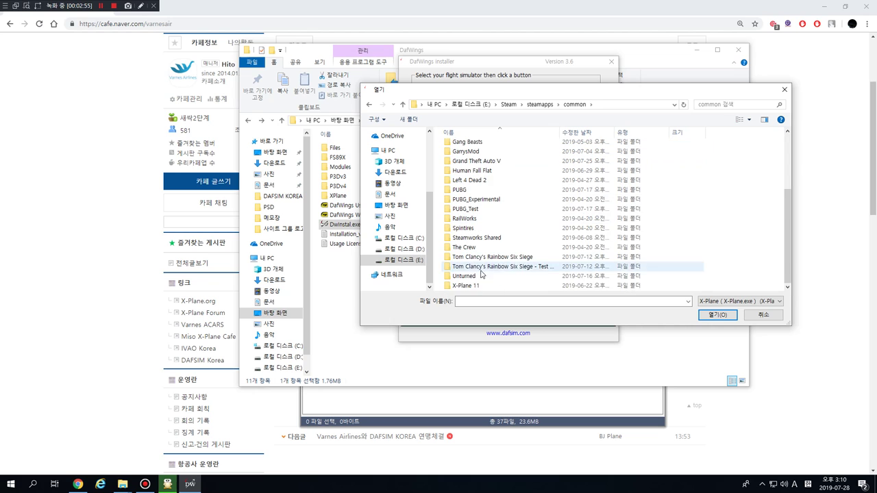
click(466, 285)
key(Return)
double_click(479, 244)
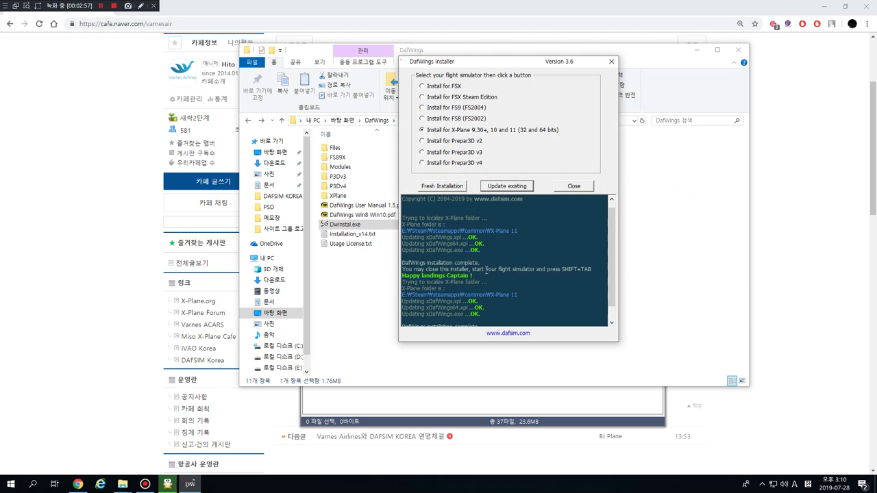
Step: Run a fresh DafWings installation for Prepar3D v4 and accept the installer's prompt
drag(509, 295, 534, 226)
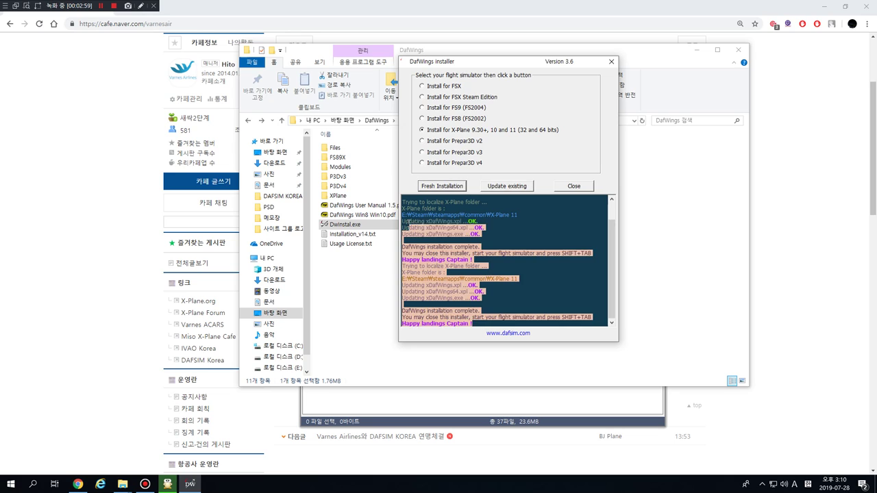
click(539, 241)
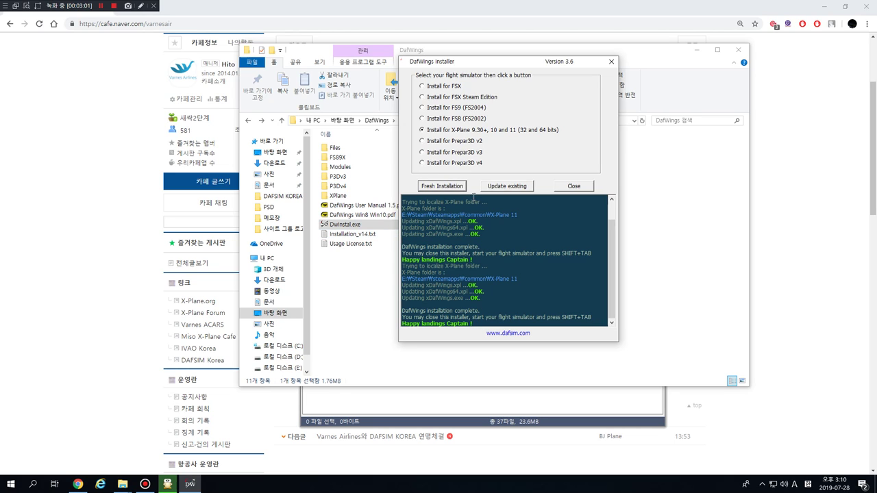
click(421, 164)
click(444, 186)
click(538, 221)
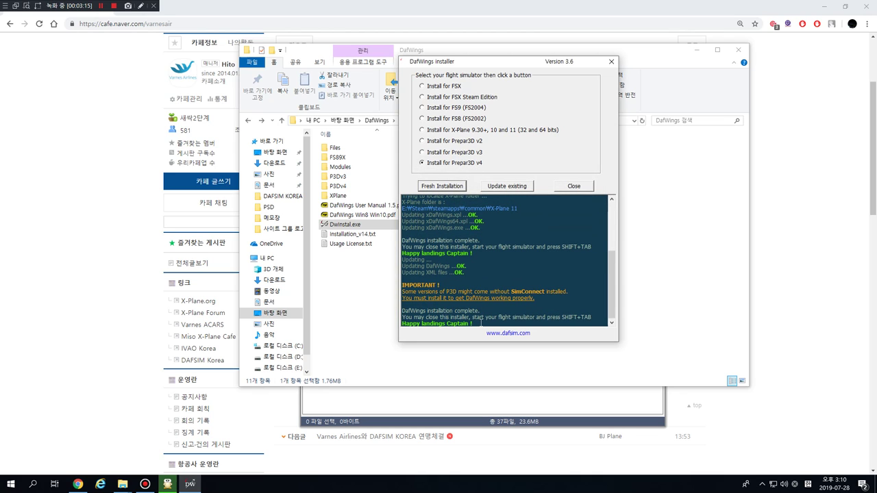
Step: Check the Prepar3D v4 installation log and update the existing DafWings installation for Prepar3D v4
drag(481, 322, 404, 226)
click(531, 277)
drag(481, 322, 411, 244)
click(534, 267)
click(504, 187)
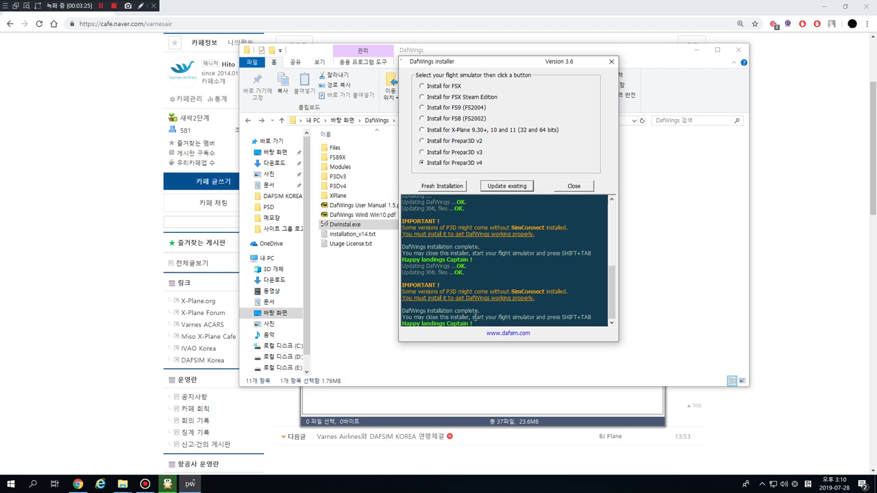
Step: Try a fresh DafWings installation for FSX Steam Edition
click(423, 97)
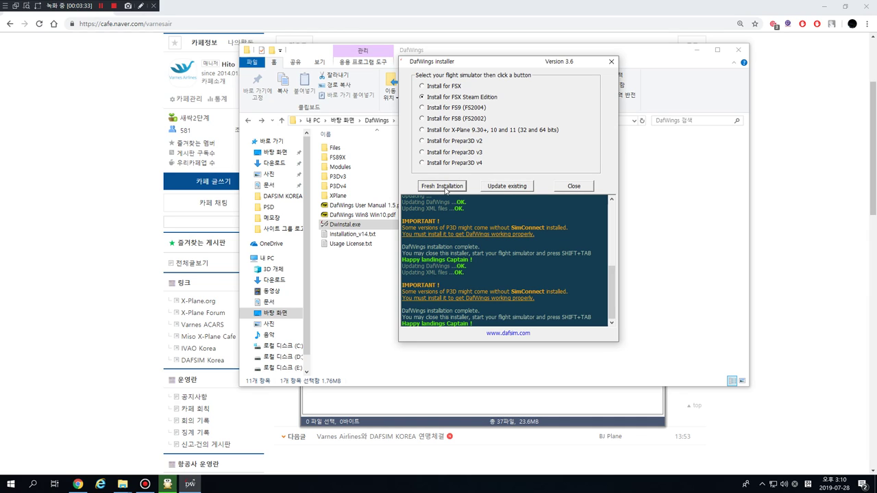
click(442, 190)
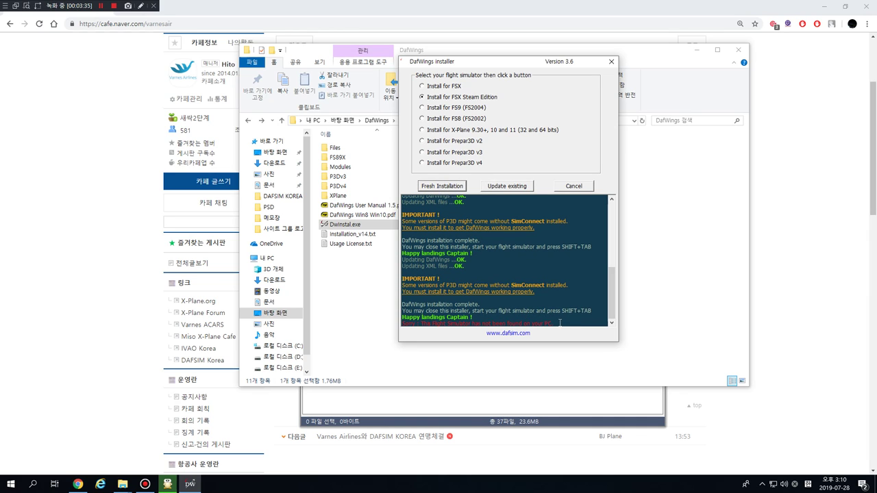
drag(559, 322, 399, 215)
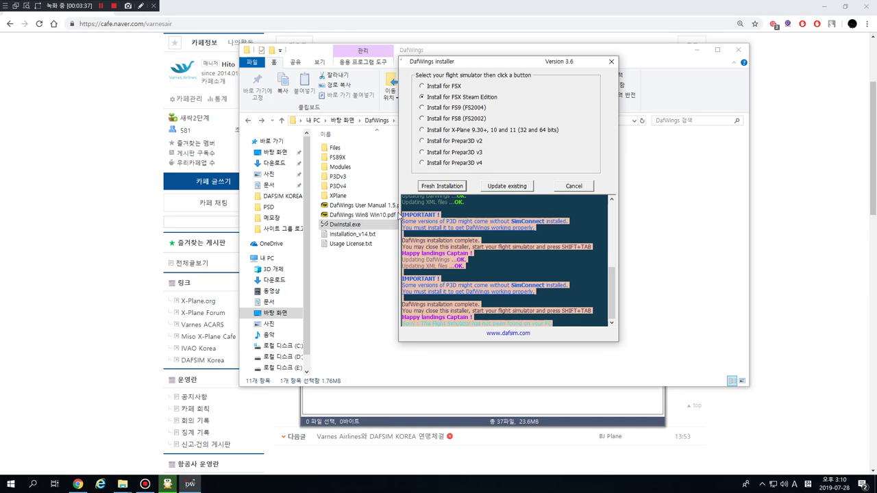
click(479, 240)
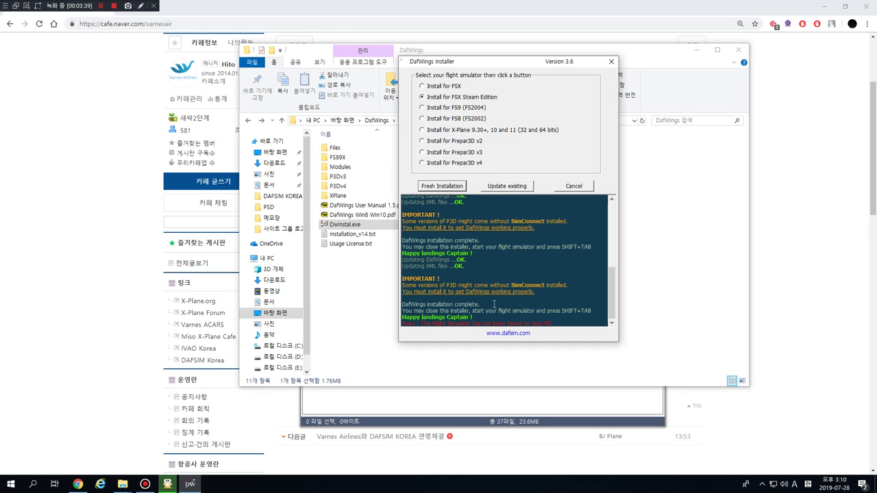
Step: Examine the installer log for each simulator's installation messages, the SimConnect notice and the shortcut for opening DafWings in the simulator
drag(562, 319, 546, 221)
click(480, 305)
scroll(452, 240, up, 2)
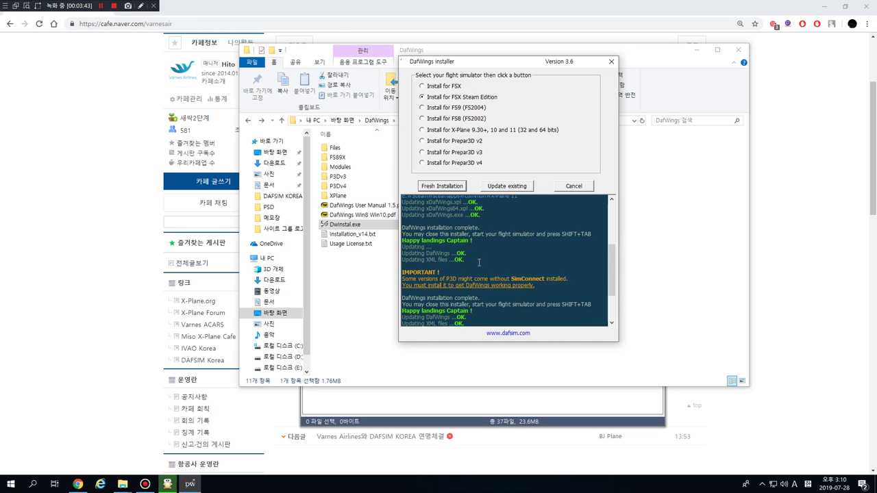
drag(402, 266, 407, 221)
click(420, 234)
drag(533, 65, 556, 69)
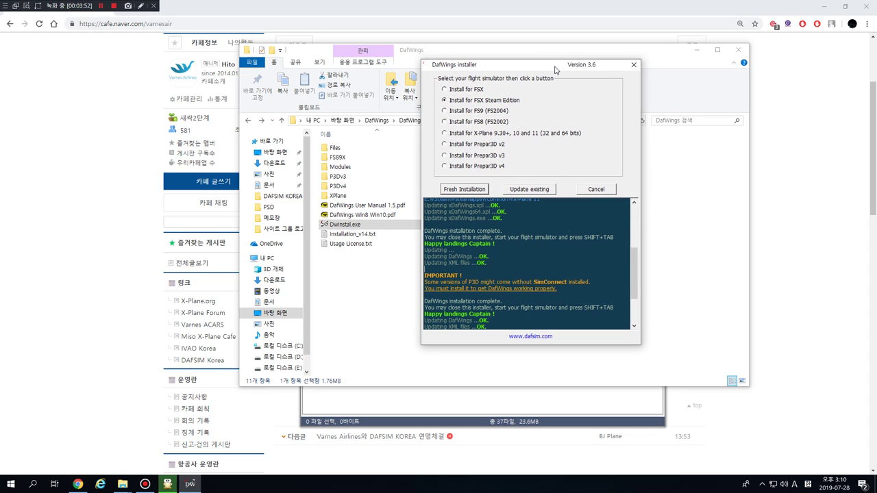
scroll(588, 256, down, 3)
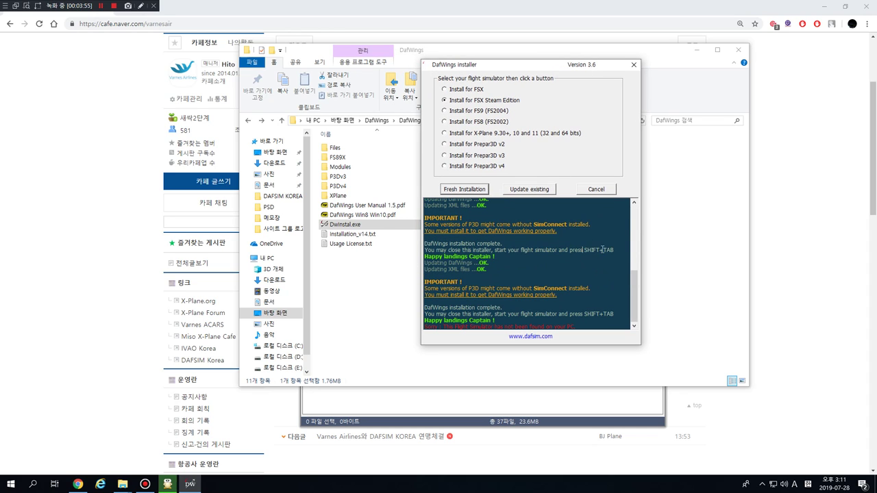
double_click(601, 250)
click(555, 253)
scroll(513, 241, up, 5)
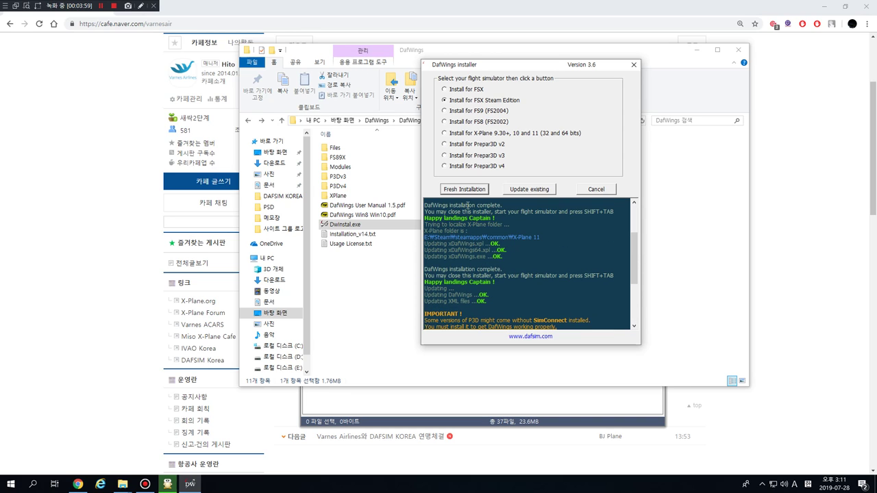